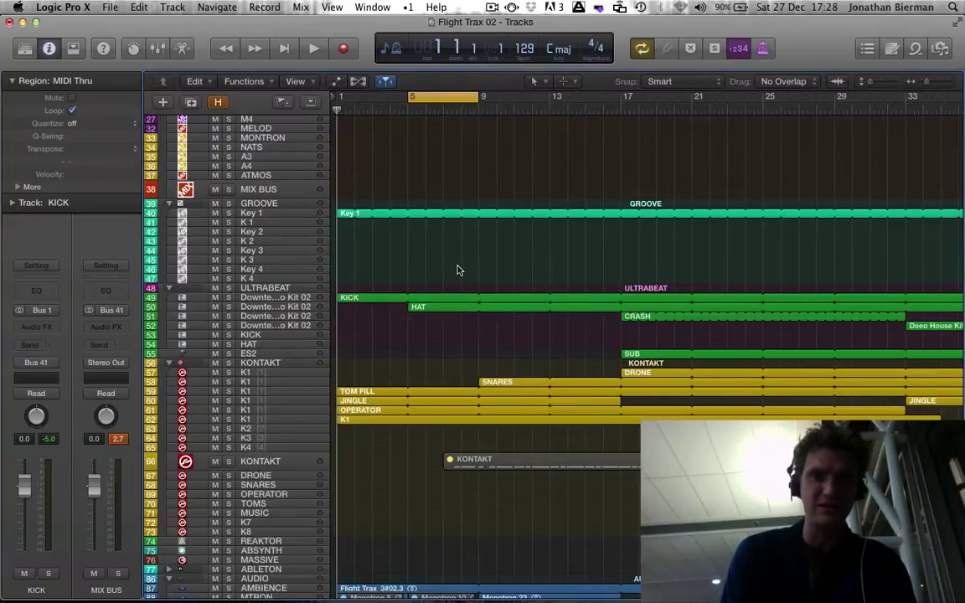
Start playback of the cycle range and solo the KICK track in the MIXER group.
key("space")
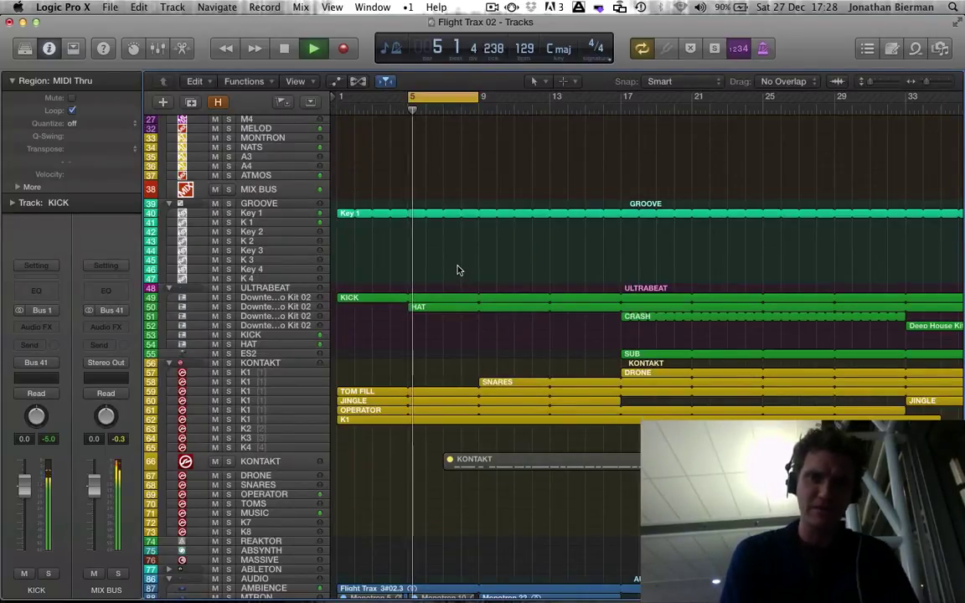
scroll(471, 281, "up", 2)
scroll(472, 281, "up", 8)
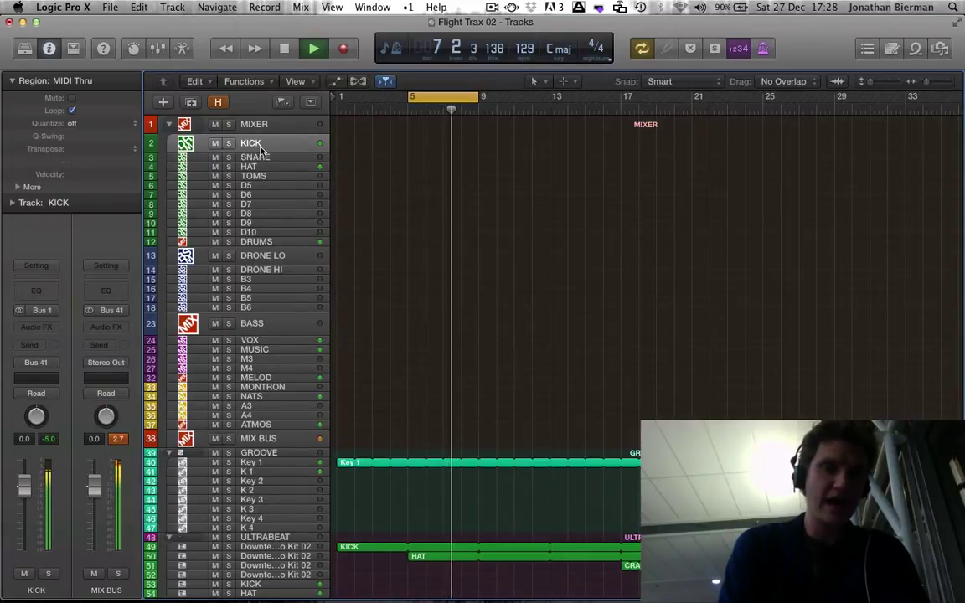
left_click(227, 143)
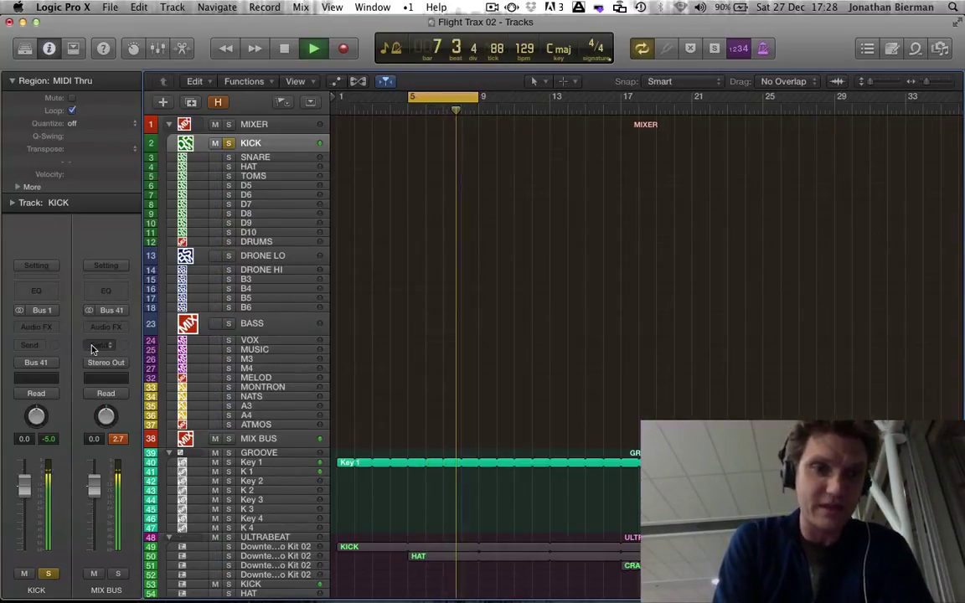
Insert a stereo Space Designer reverb as an audio effect on the KICK channel.
left_click(42, 326)
mouse_move(75, 455)
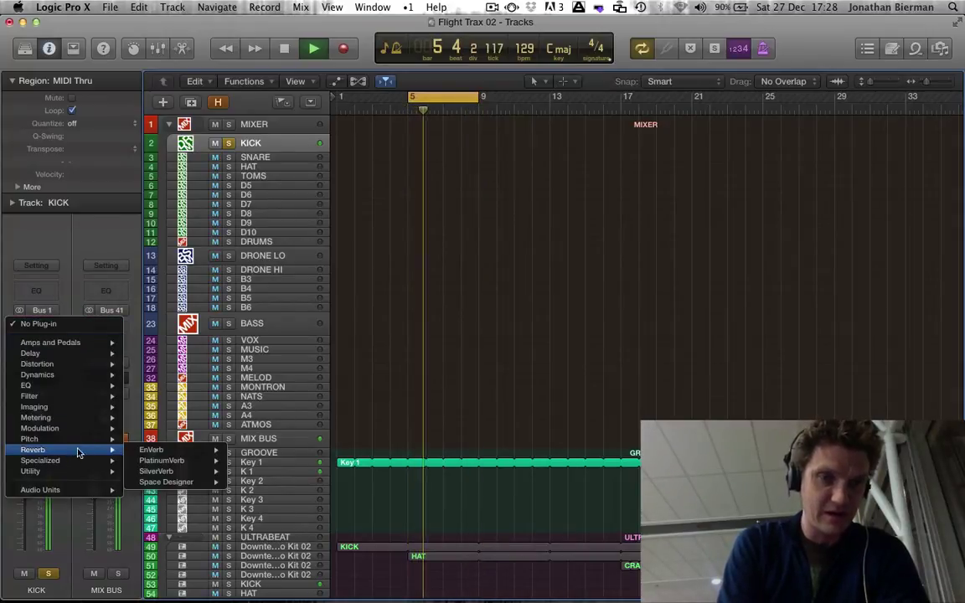
mouse_move(176, 481)
left_click(256, 492)
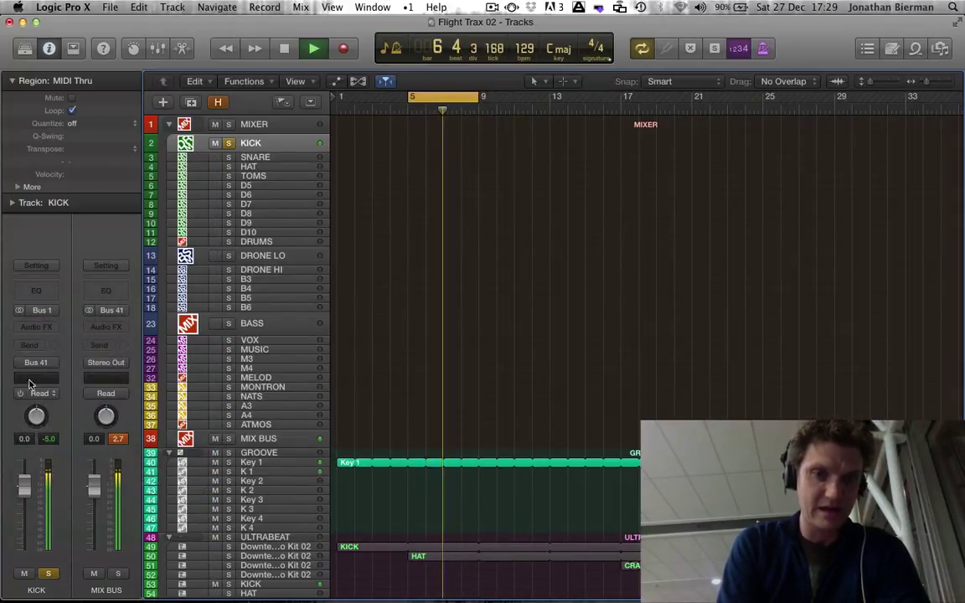
left_click(42, 327)
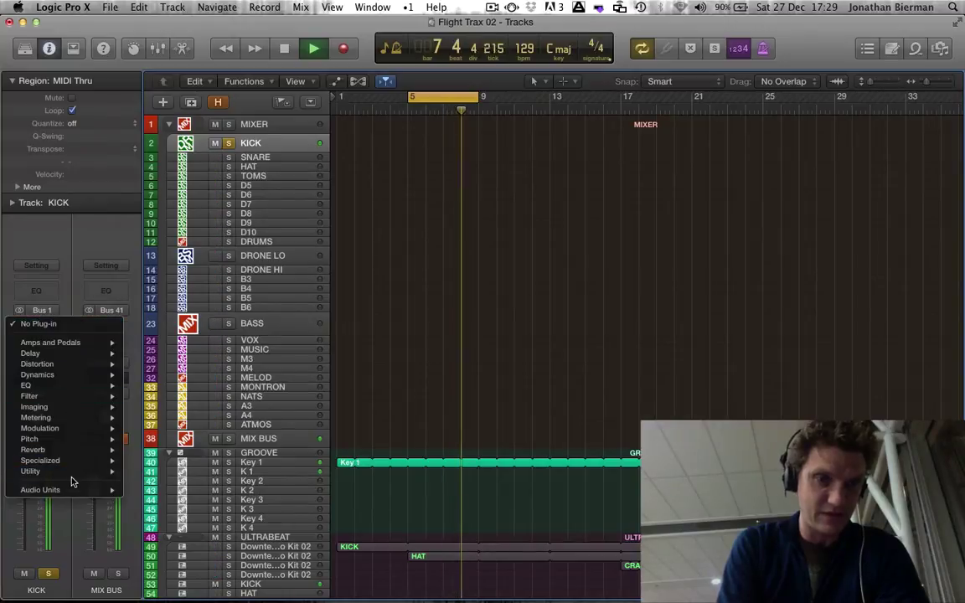
mouse_move(74, 451)
mouse_move(165, 482)
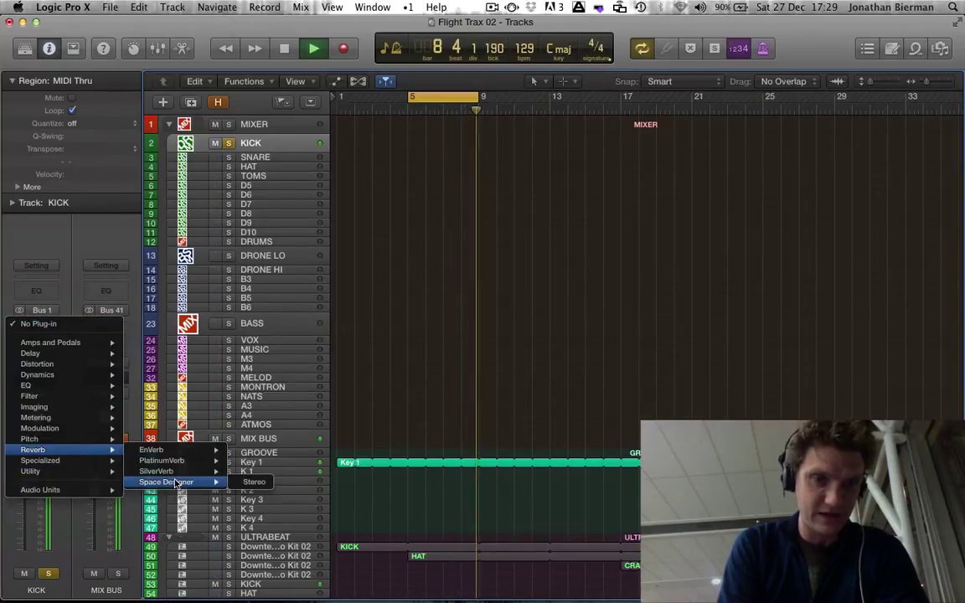
left_click(253, 482)
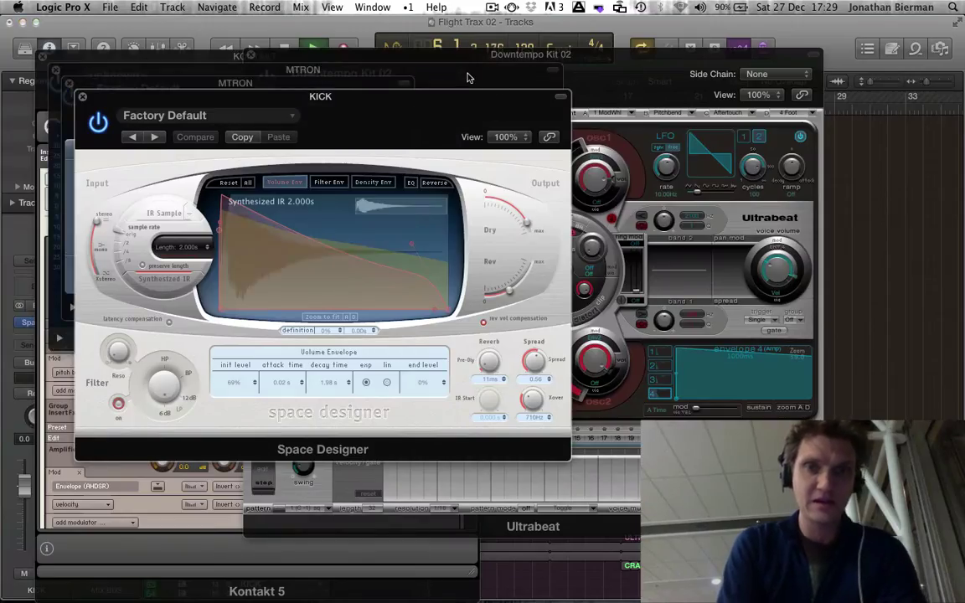
Close the other open plug-in windows and reposition the KICK Space Designer window so its controls are accessible.
key("super+w")
left_click_drag(366, 100, 513, 192)
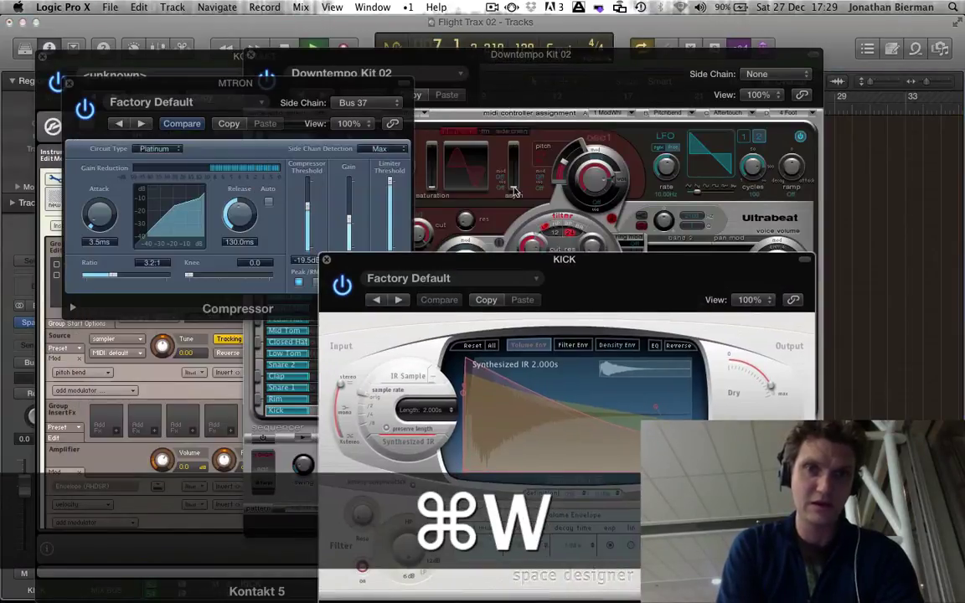
left_click(344, 81)
key("super+w")
left_click(608, 55)
key("super+w")
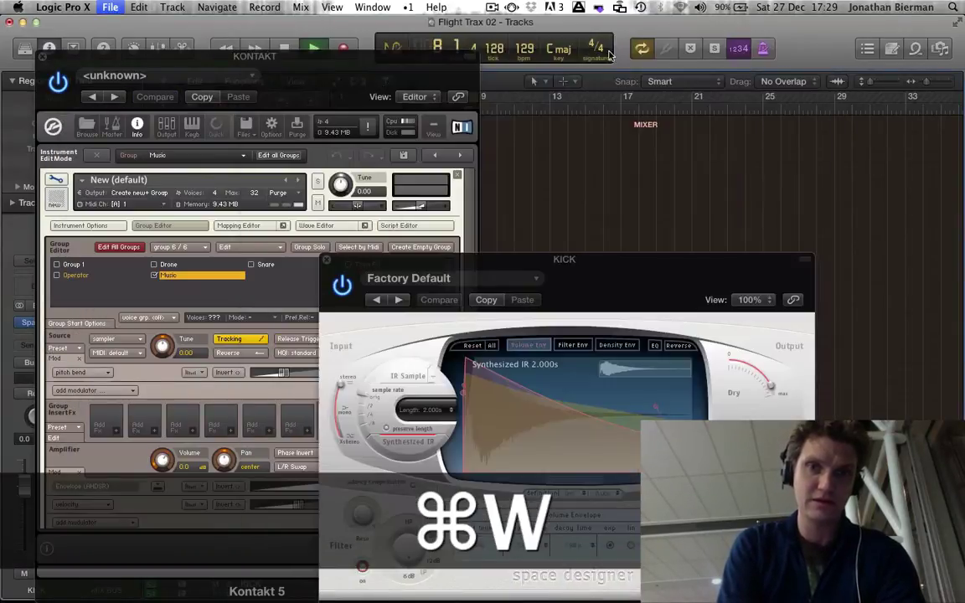
left_click(345, 75)
key("super+w")
left_click_drag(610, 276, 615, 132)
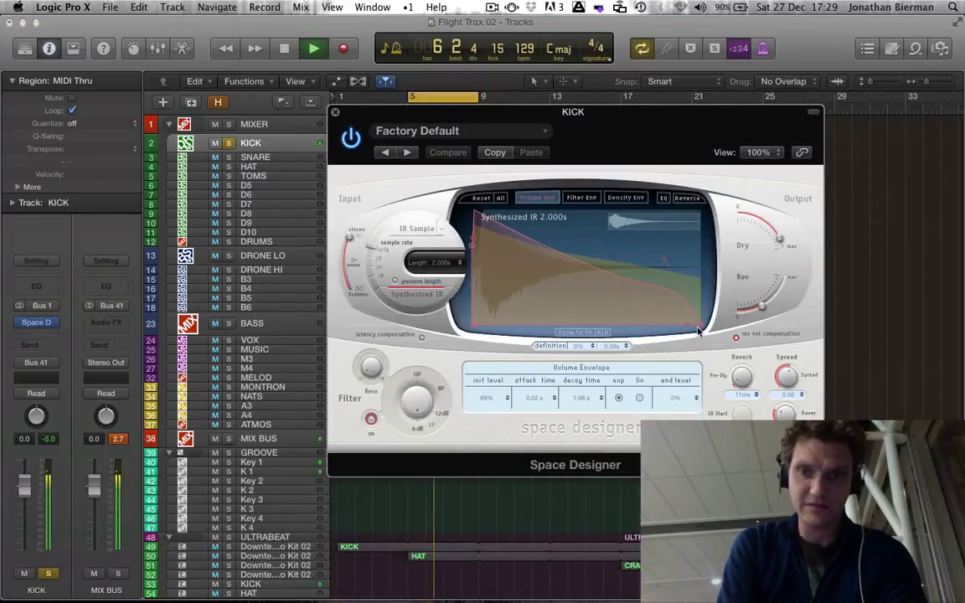
Shape the synthesized reverb's volume envelope with 0% init level, about 0.41 s attack, 0.84 s decay and 1% end level.
left_click_drag(698, 326, 603, 320)
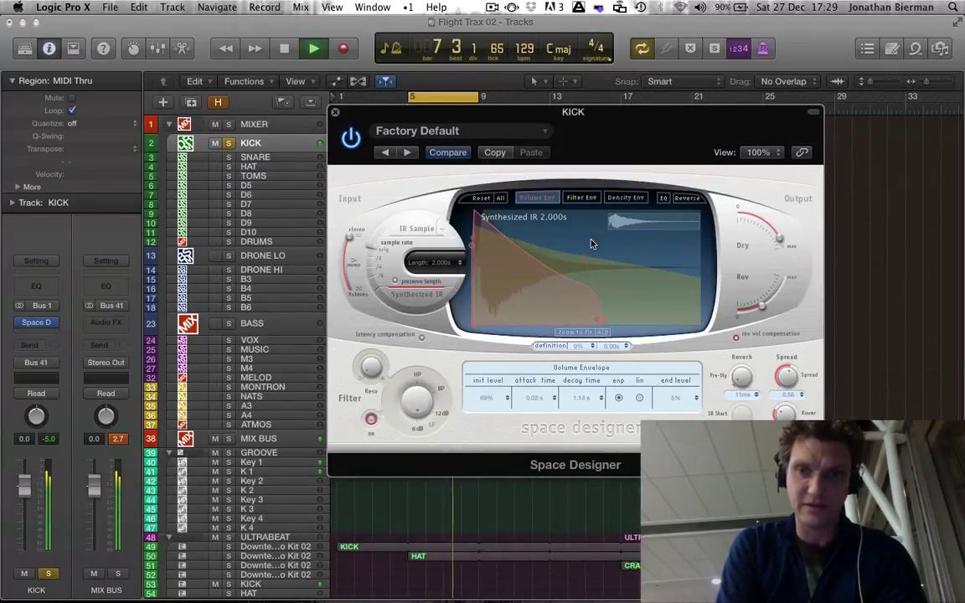
left_click_drag(584, 258, 595, 242)
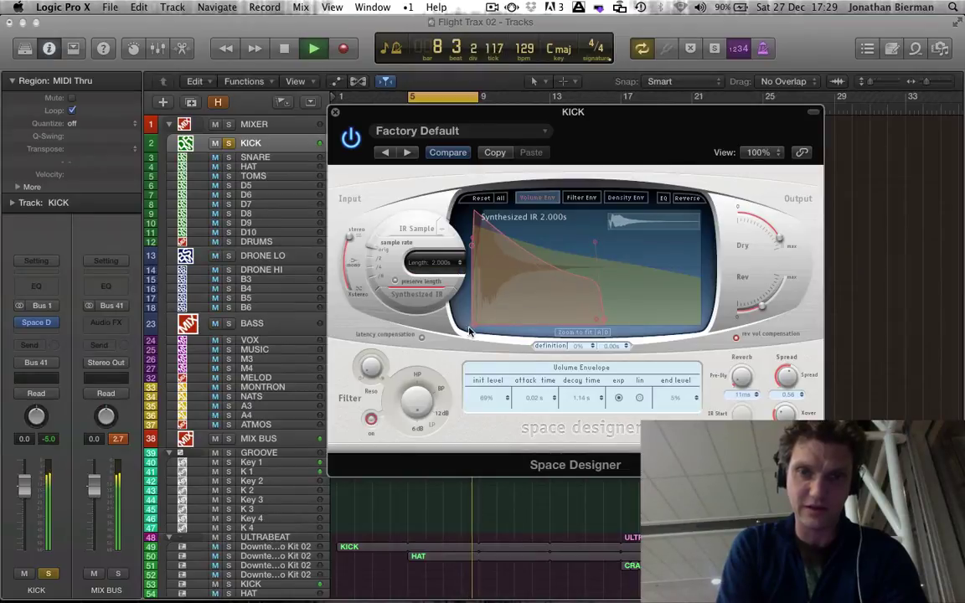
left_click_drag(474, 331, 506, 328)
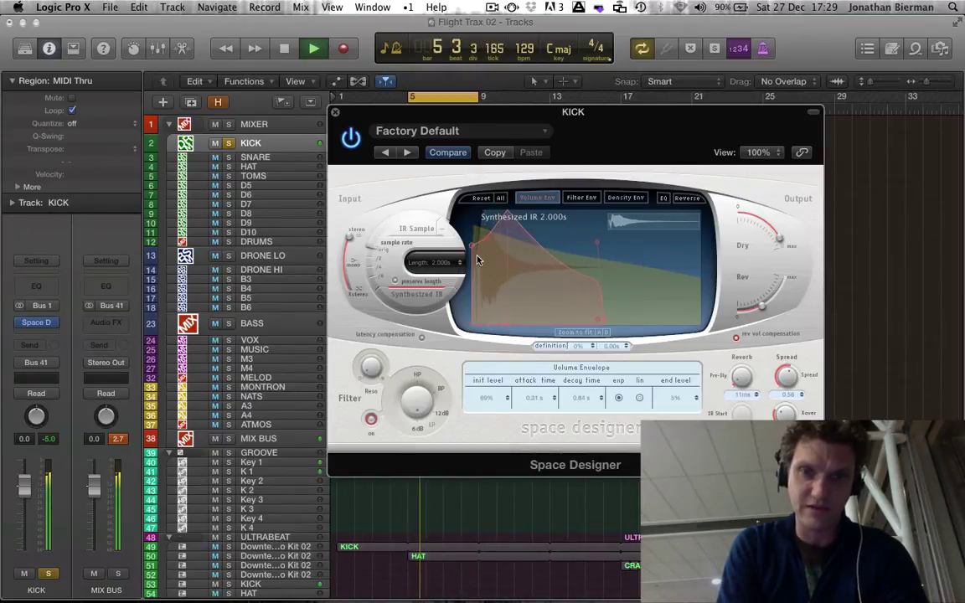
left_click_drag(478, 261, 474, 391)
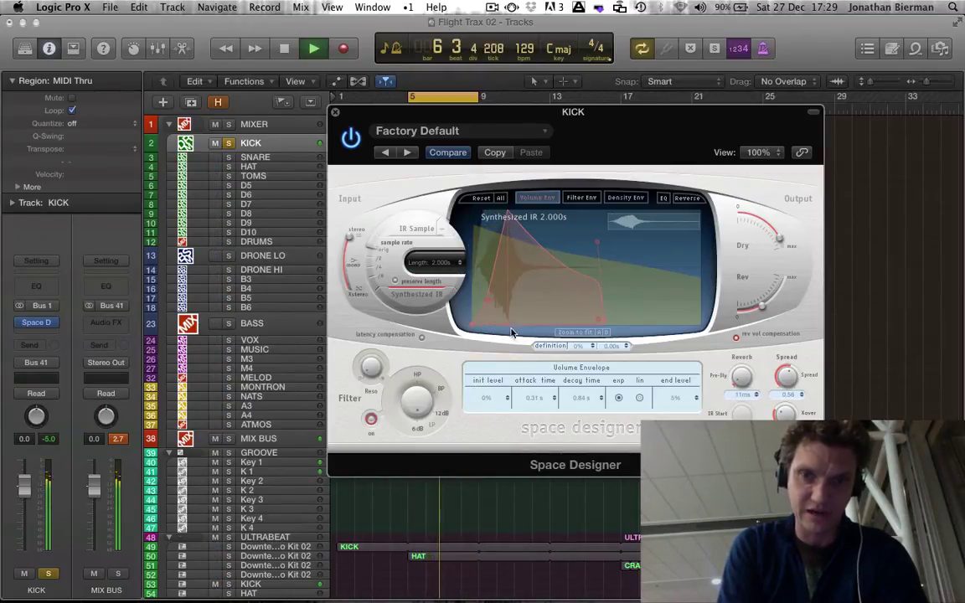
left_click_drag(508, 325, 519, 326)
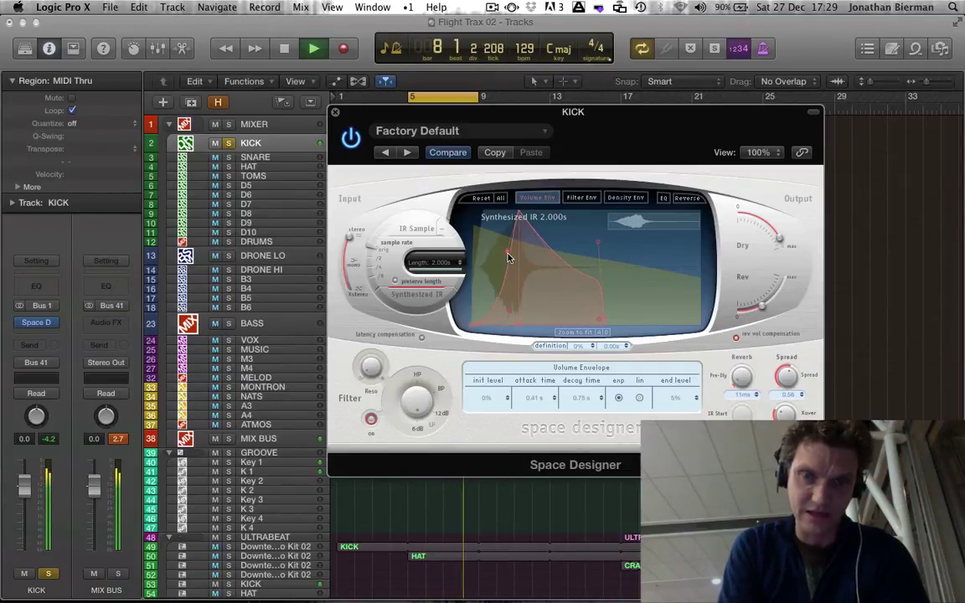
left_click_drag(599, 327, 616, 330)
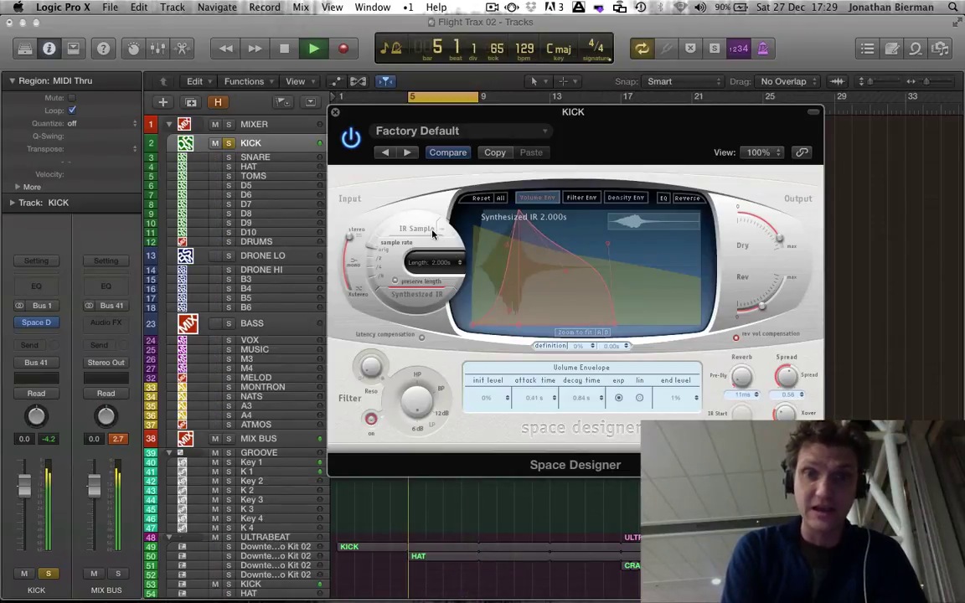
Load the 1.7s Nice Hall preset from the medium-space halls into Space Designer.
left_click(492, 137)
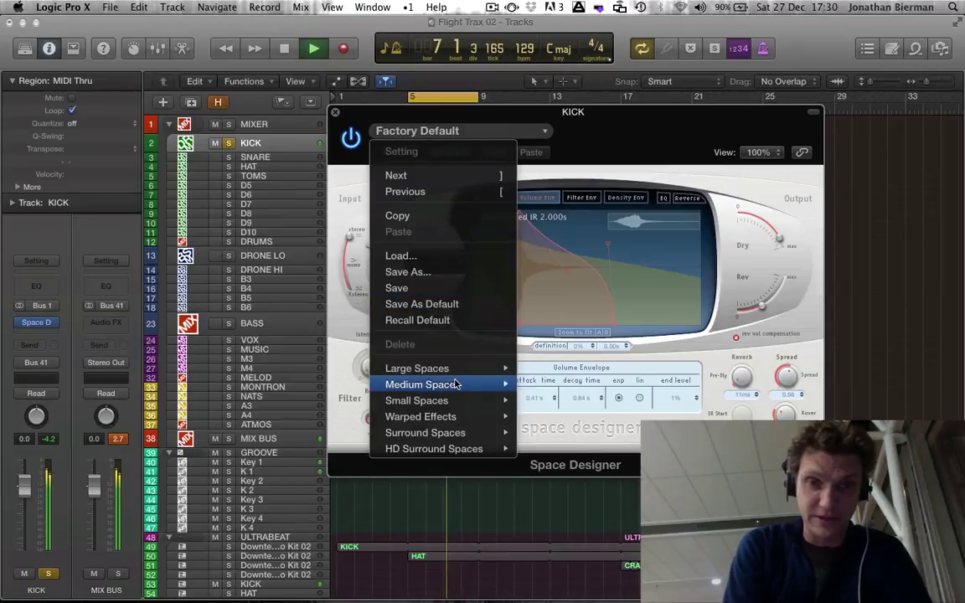
mouse_move(454, 383)
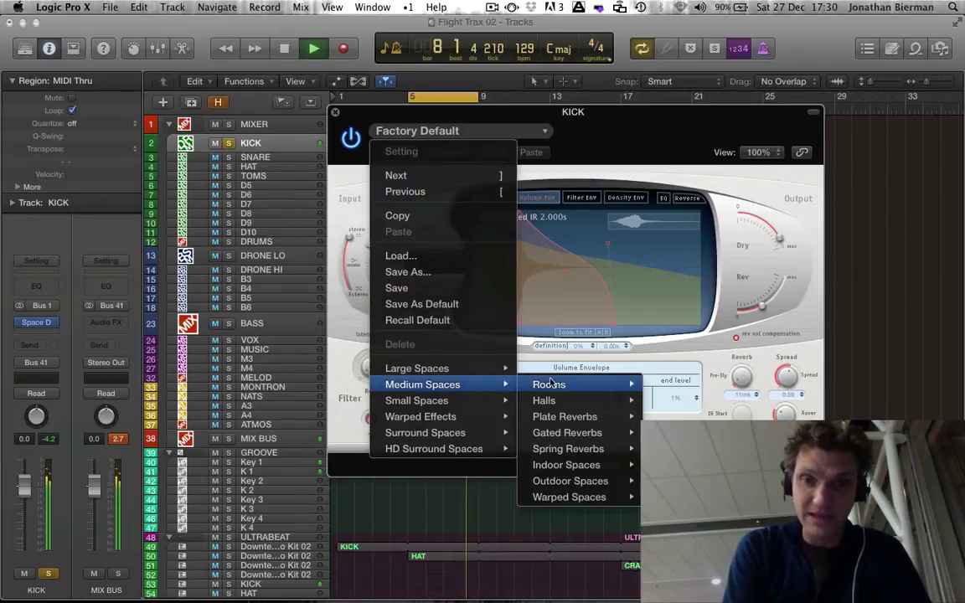
mouse_move(544, 400)
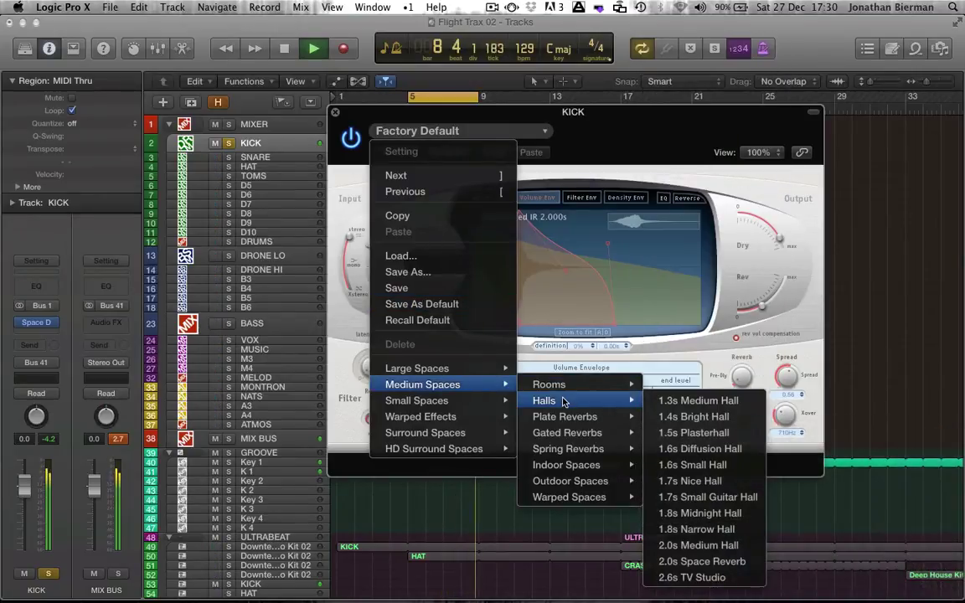
left_click(718, 480)
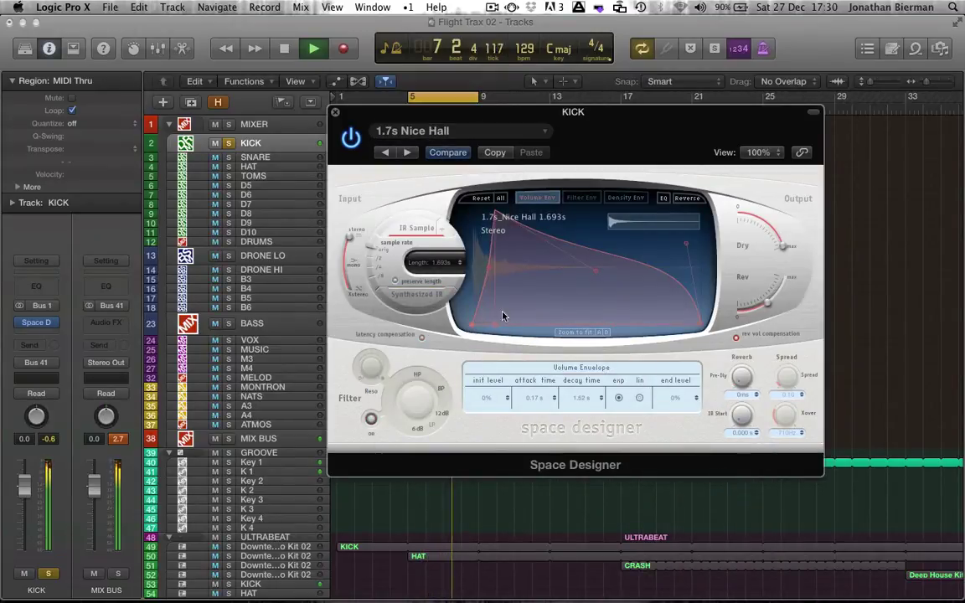
Reshape the hall's volume envelope to about 0.38 s attack, 0.74 s decay and 0% end level with a curved decay.
left_click_drag(497, 328, 532, 328)
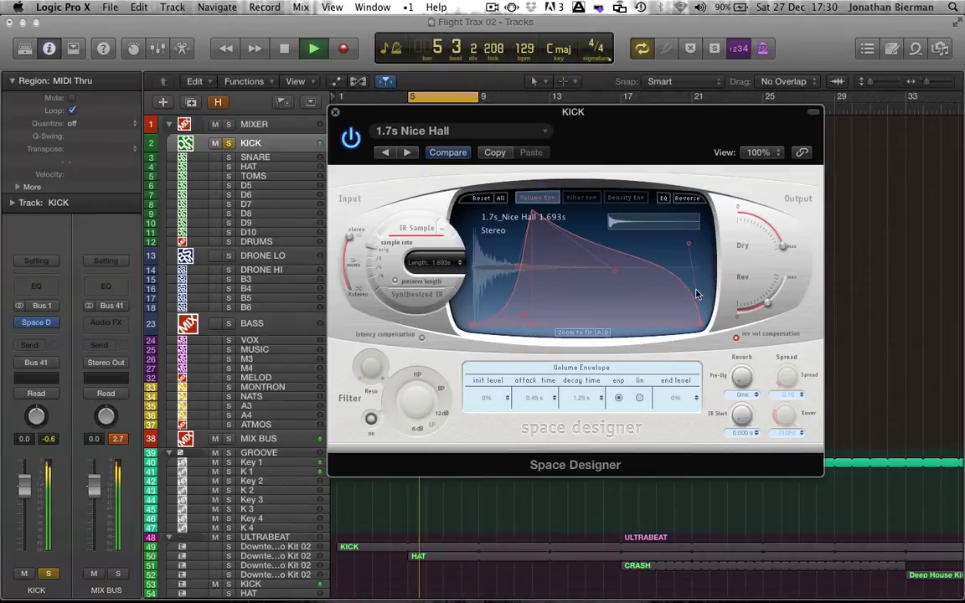
left_click_drag(699, 323, 614, 322)
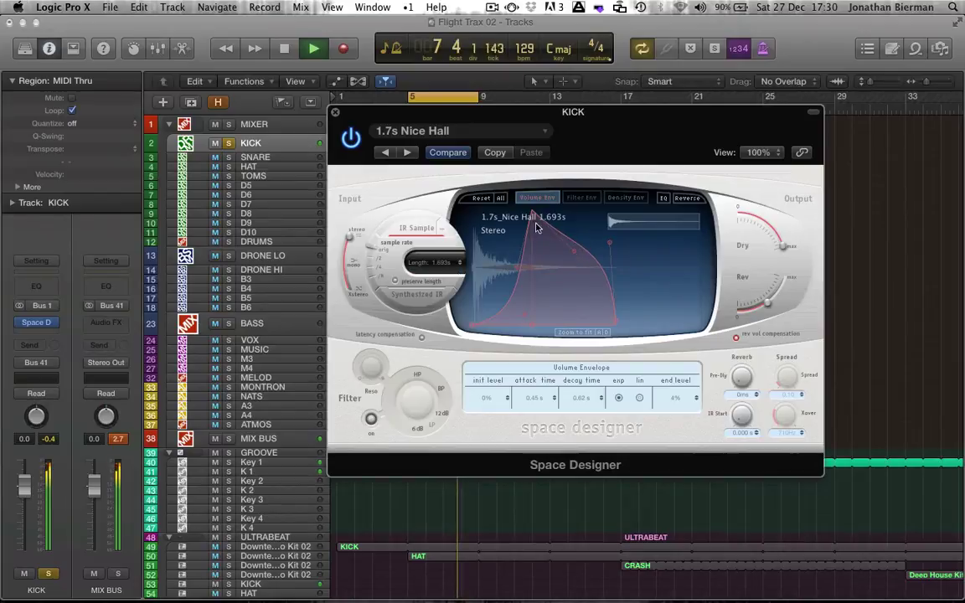
left_click_drag(536, 225, 518, 221)
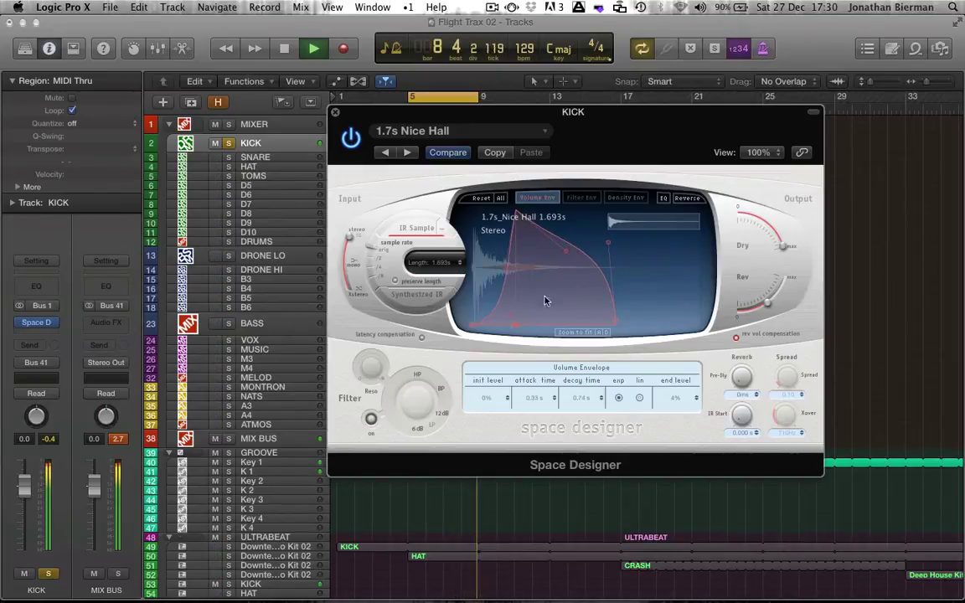
left_click_drag(565, 256, 557, 274)
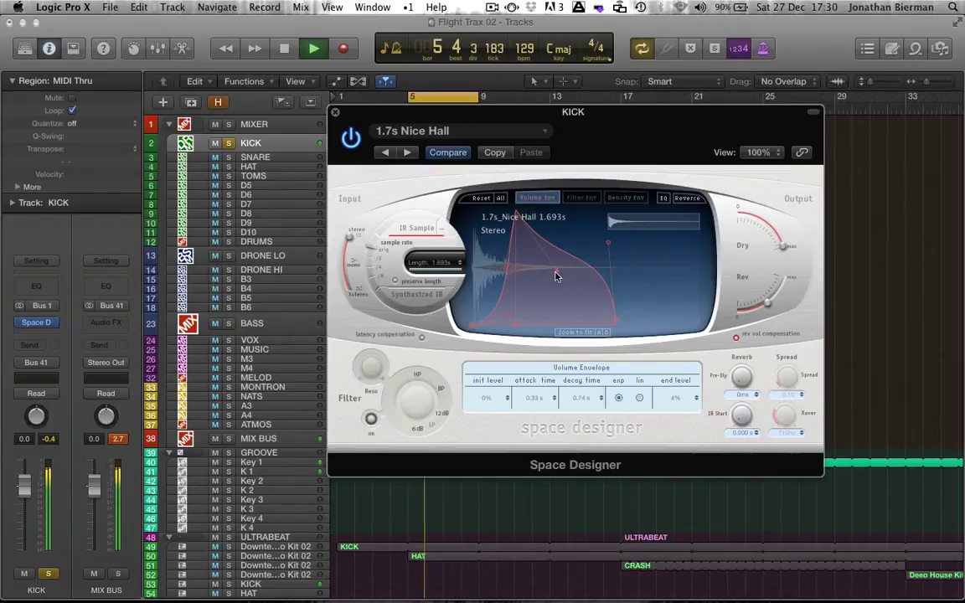
left_click_drag(613, 319, 628, 320)
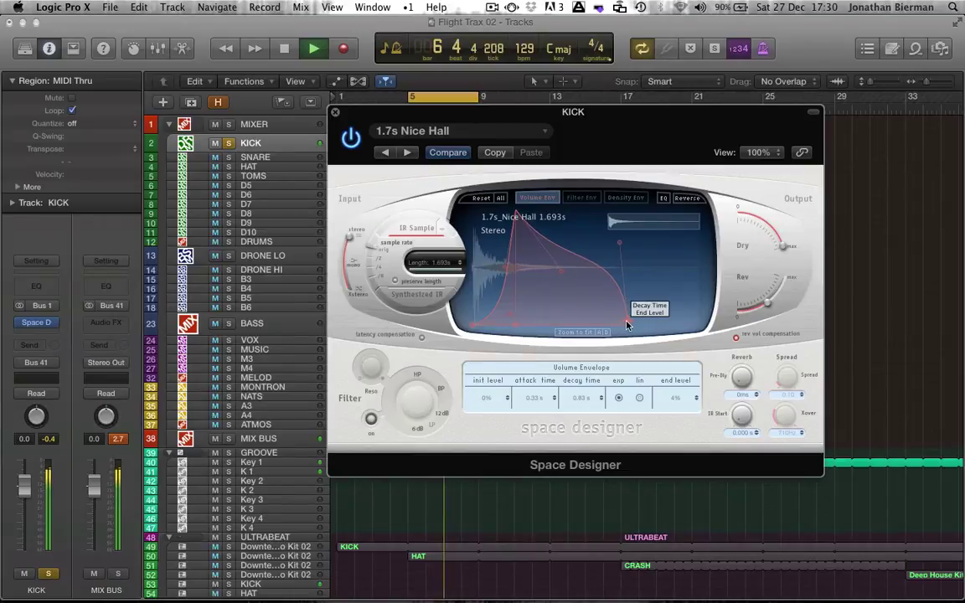
left_click_drag(518, 327, 529, 329)
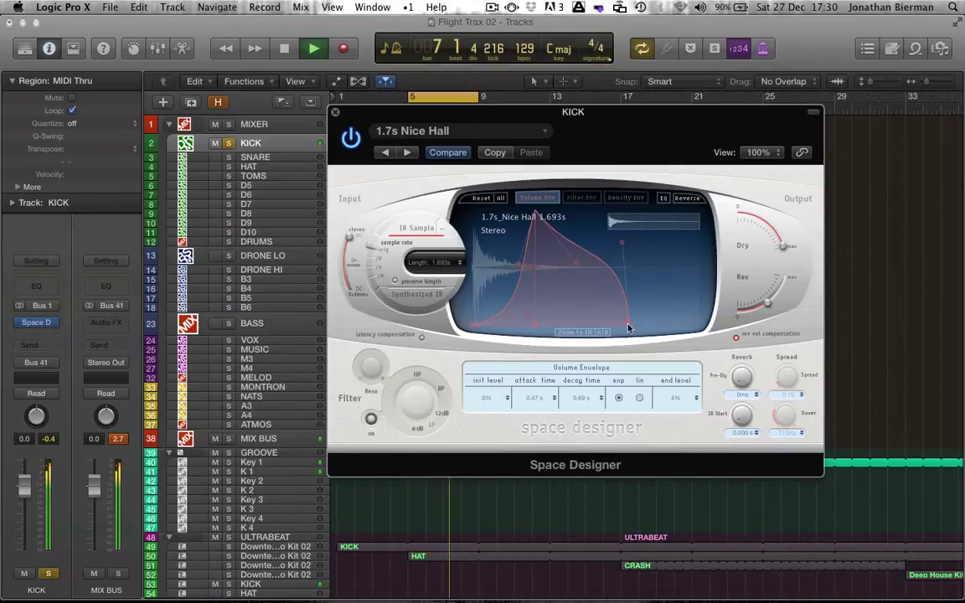
left_click_drag(629, 325, 615, 331)
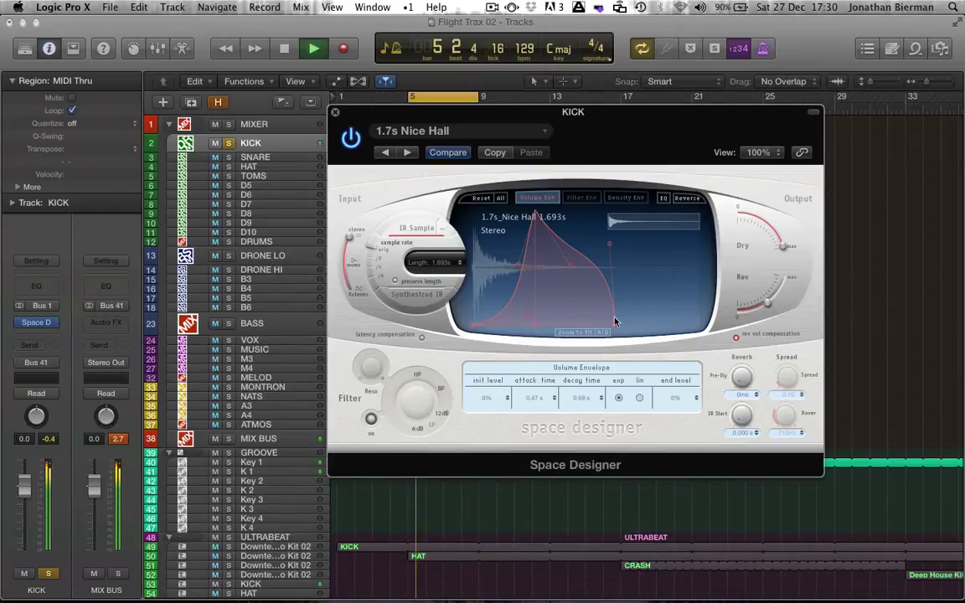
left_click_drag(536, 330, 522, 330)
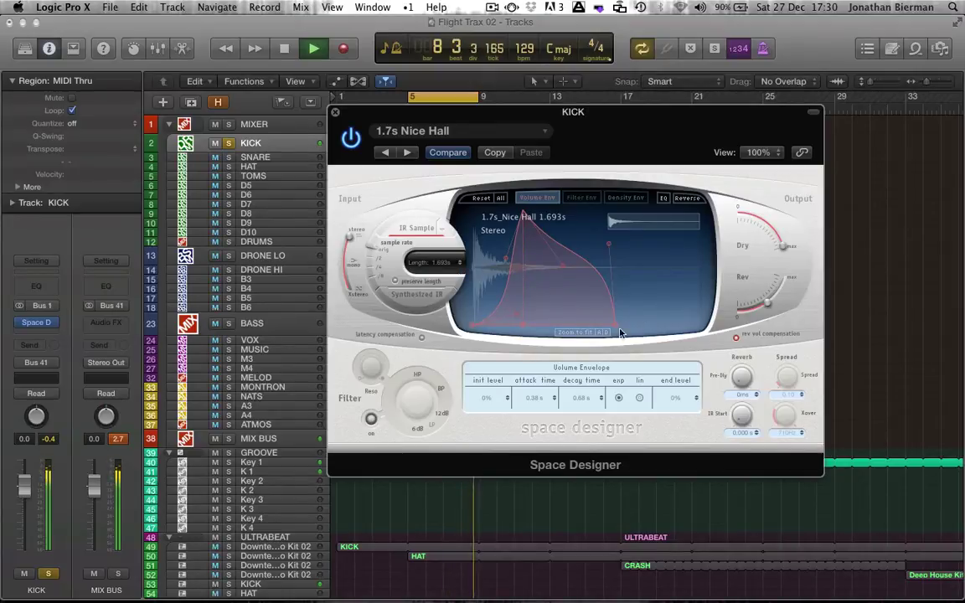
left_click_drag(612, 328, 621, 329)
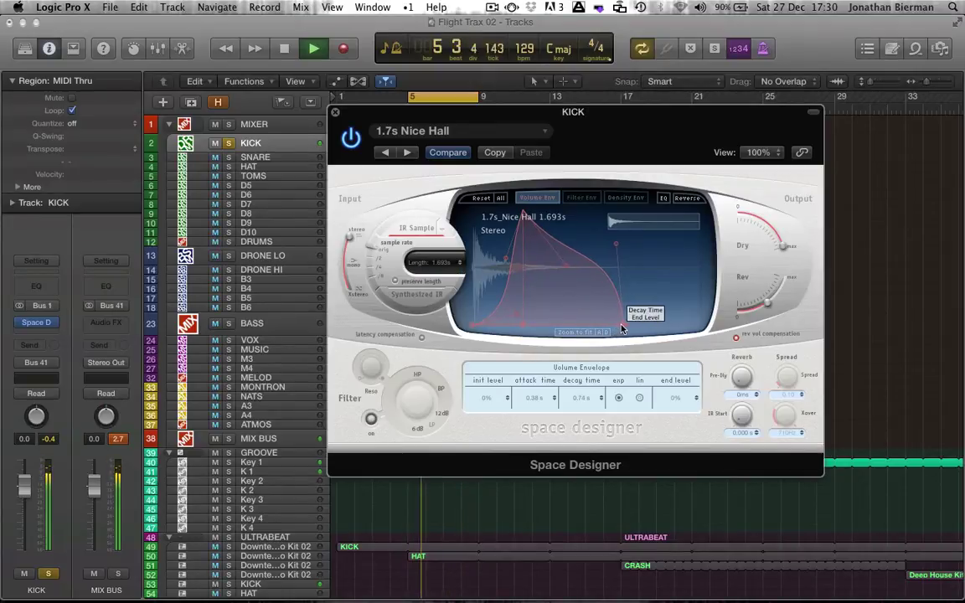
Enable the reverb filter and shape its envelope to about 0.48 s attack, 60.4 Hz break level, 1.21 s decay and 20 Hz end level.
left_click(371, 421)
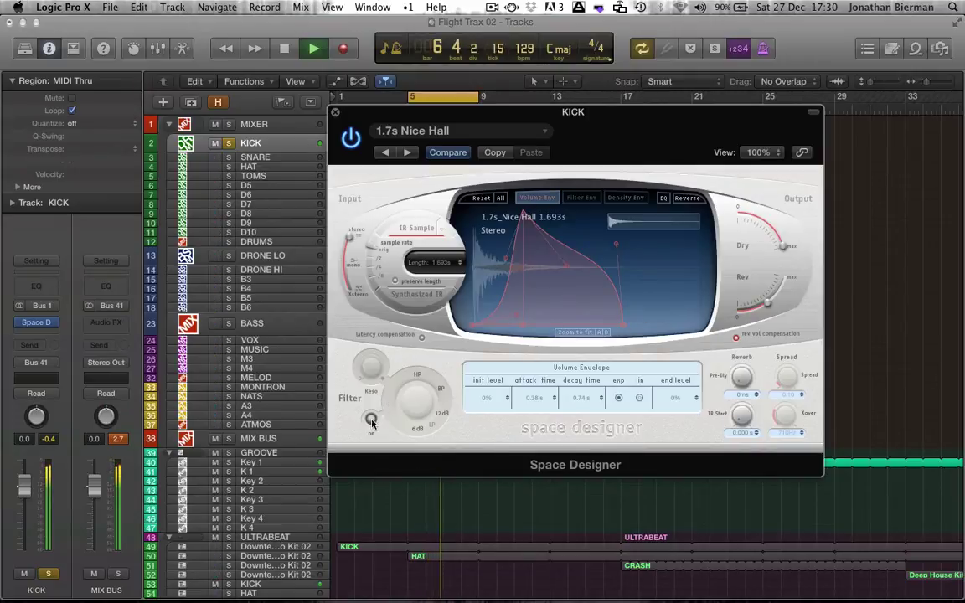
left_click(371, 420)
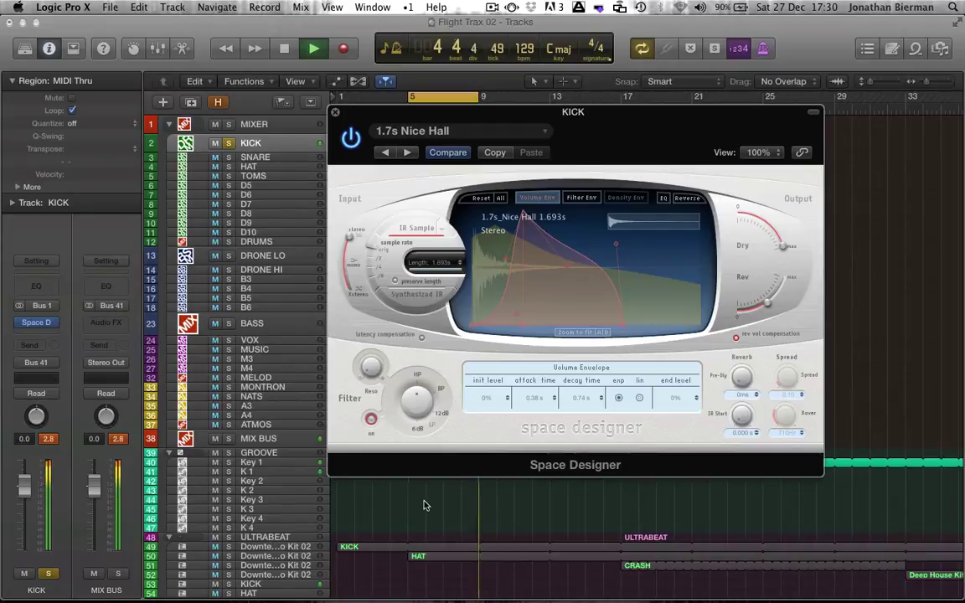
left_click(584, 197)
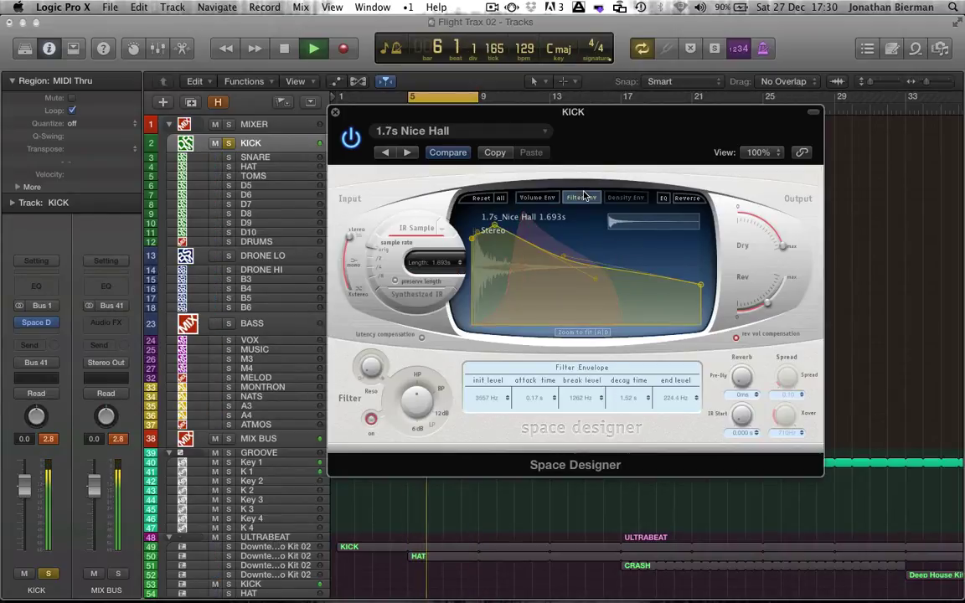
left_click_drag(495, 225, 502, 276)
left_click_drag(473, 241, 470, 240)
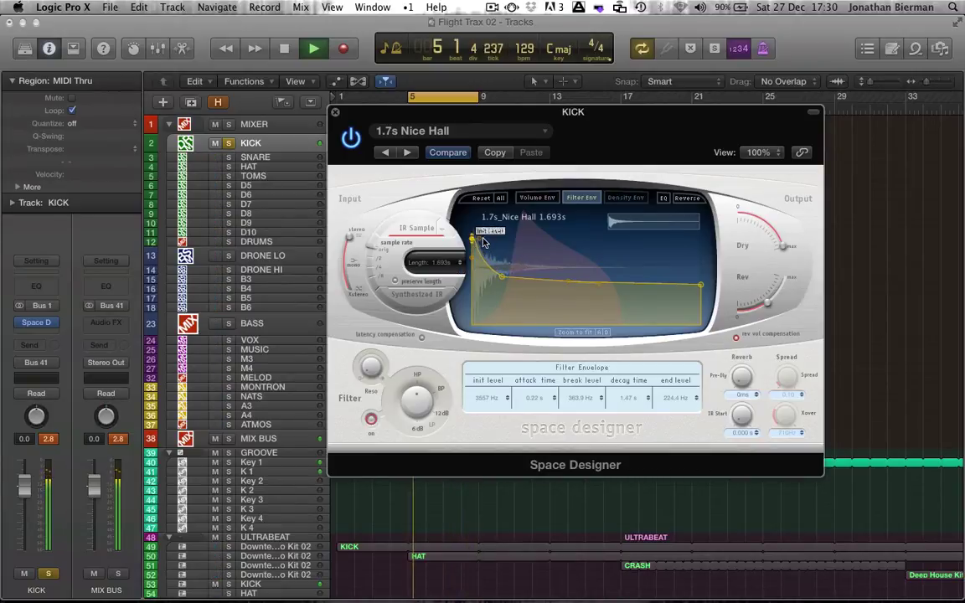
left_click_drag(504, 272, 529, 302)
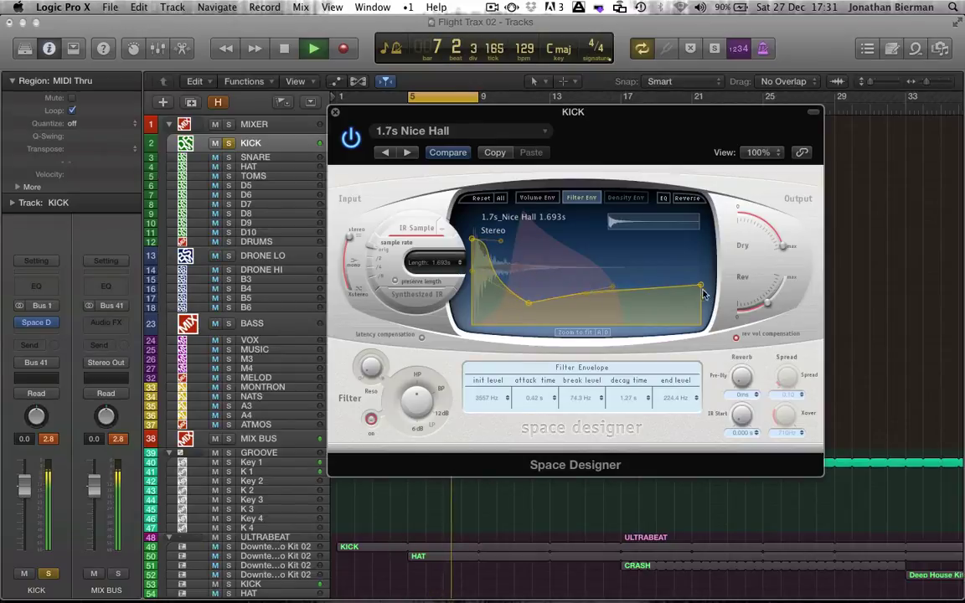
left_click_drag(700, 289, 700, 324)
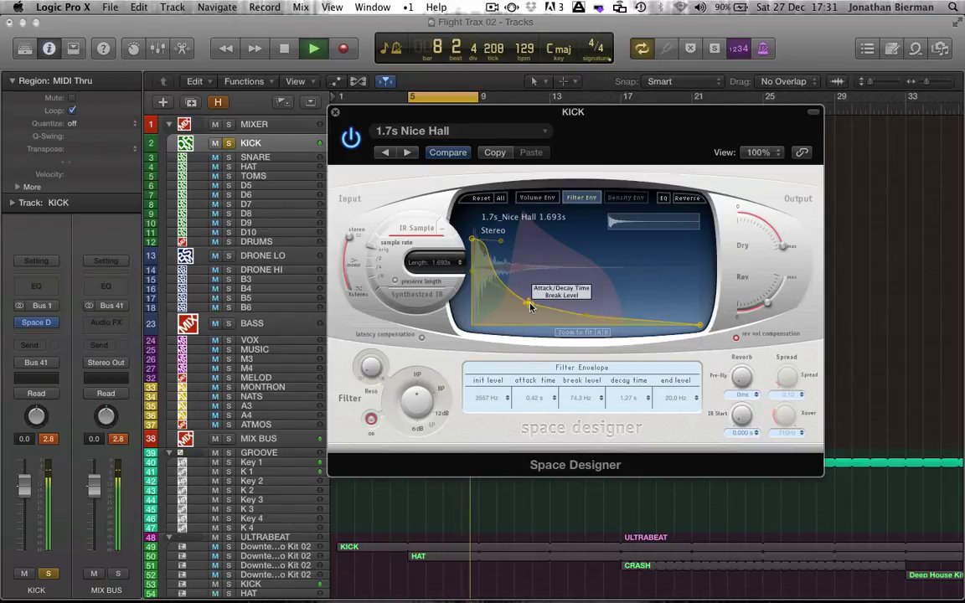
left_click_drag(530, 307, 538, 307)
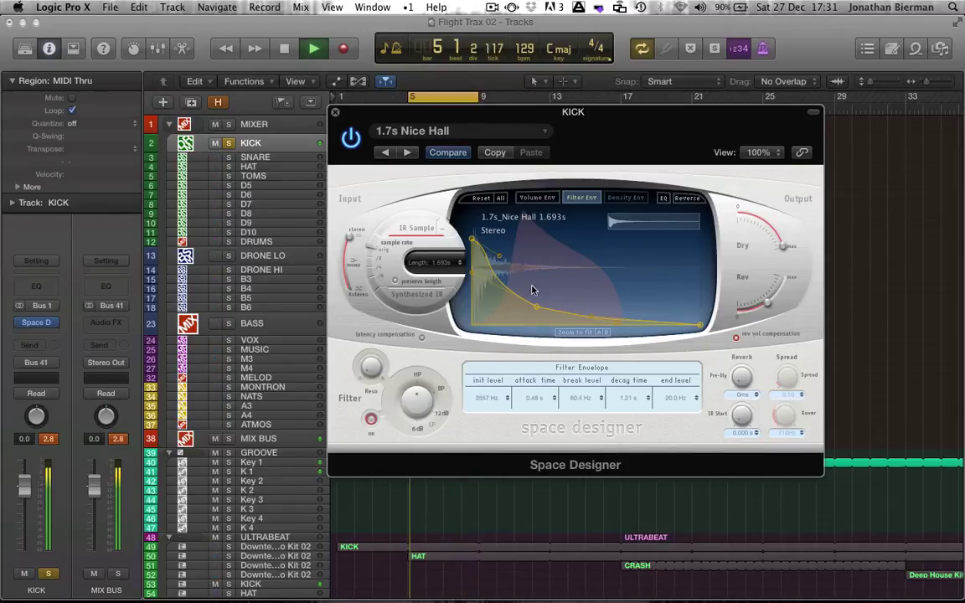
Lengthen the volume envelope's decay to about 0.81 s and set the reverb output level to about -10 dB.
left_click(533, 198)
left_click_drag(620, 310, 633, 326)
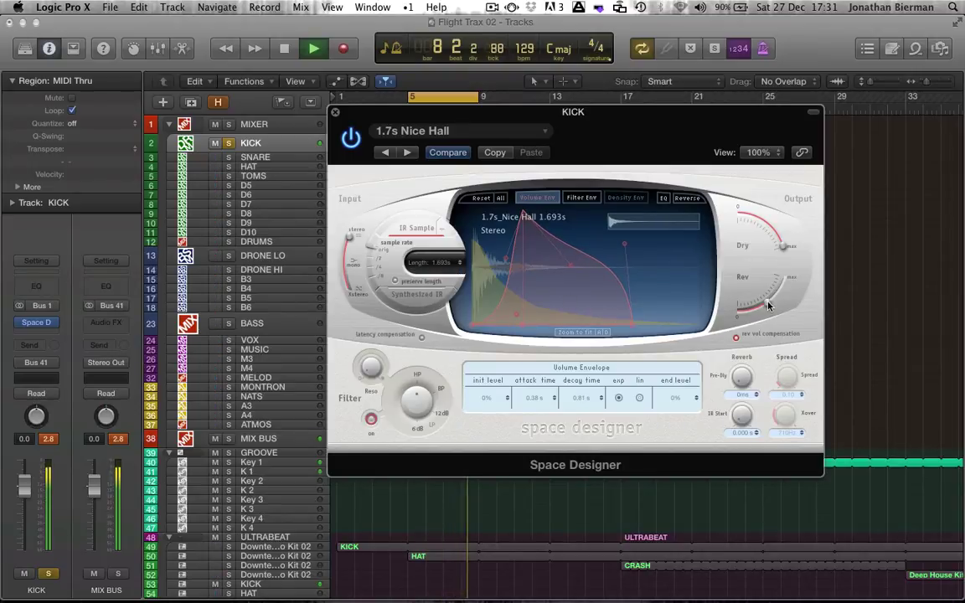
left_click_drag(770, 302, 764, 306)
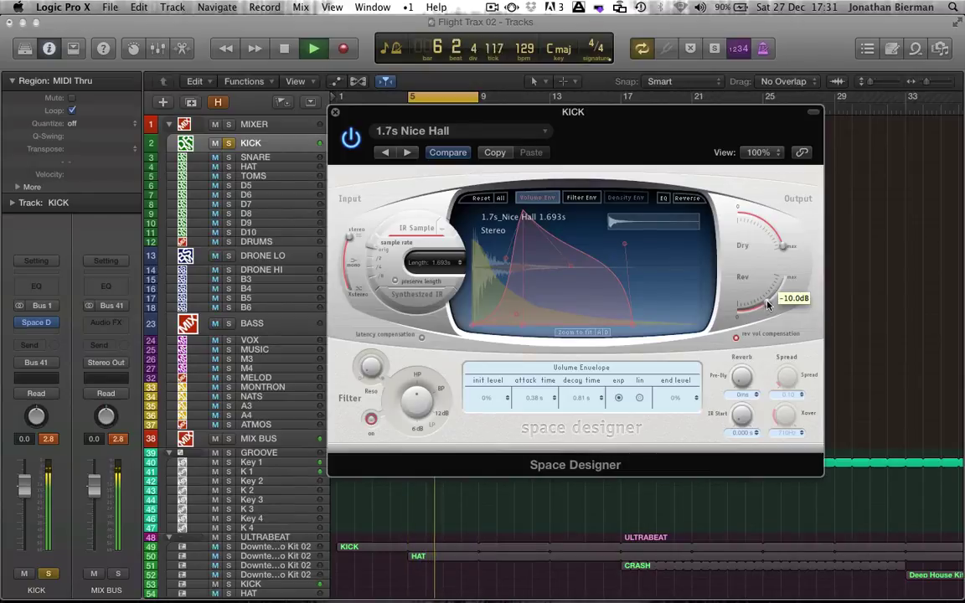
Move the reverb window aside, unsolo the kick to hear the full mix, and slightly lower the reverb output level.
left_click_drag(596, 117, 723, 136)
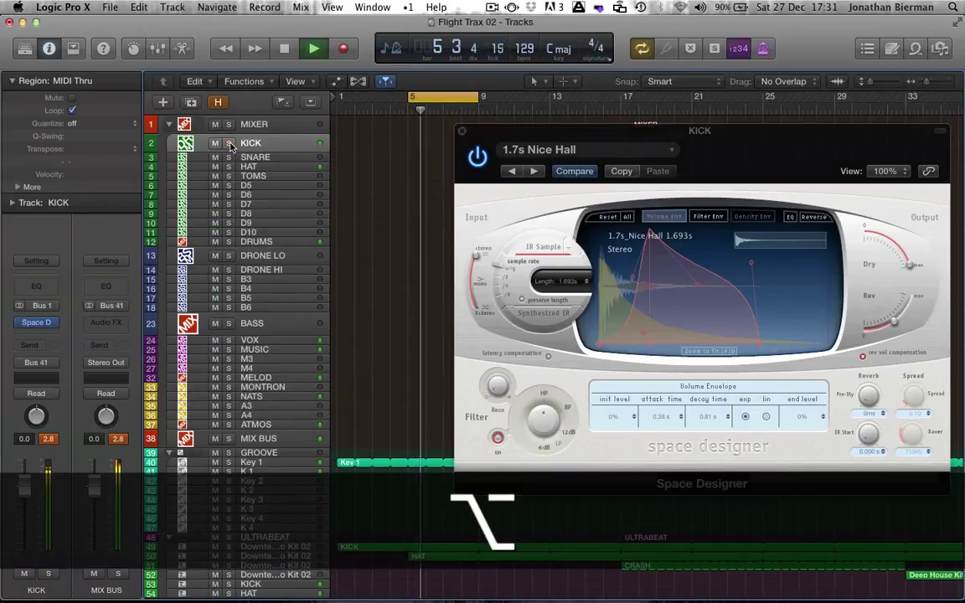
left_click(230, 146, "alt")
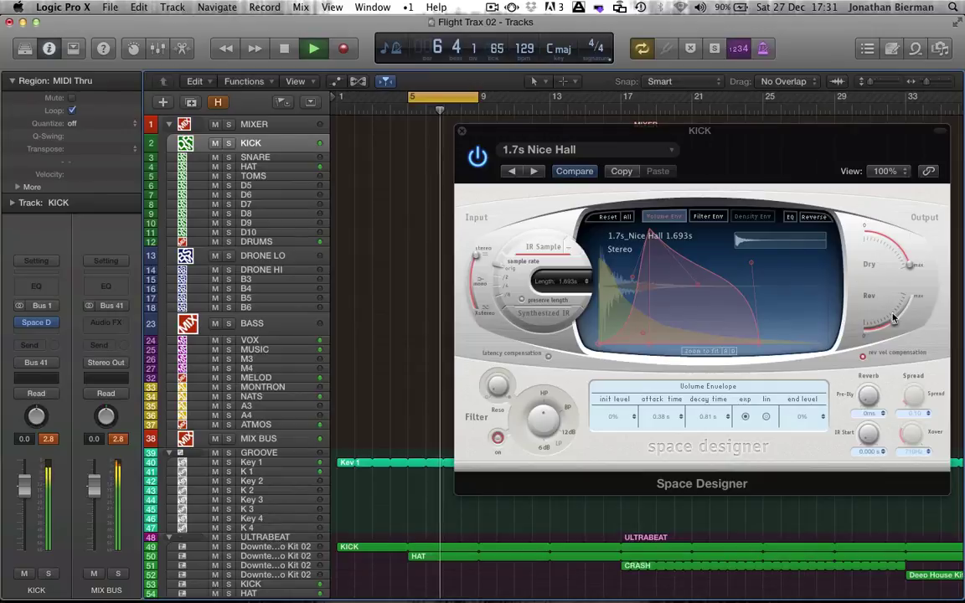
mouse_move(891, 324)
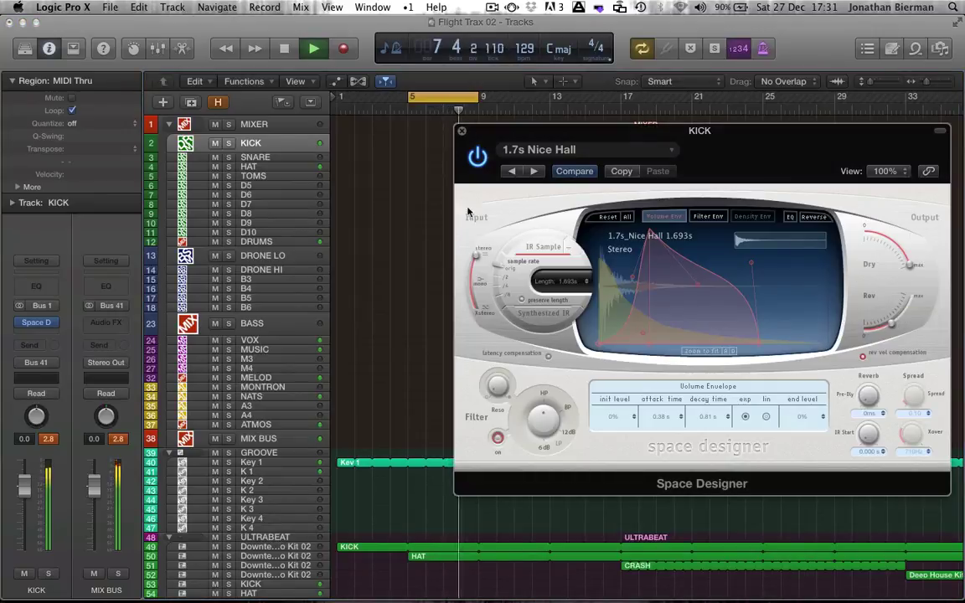
Bypass and re-enable the kick's Space Designer to compare the mix without and with the reverb, and stop playback.
left_click(21, 324)
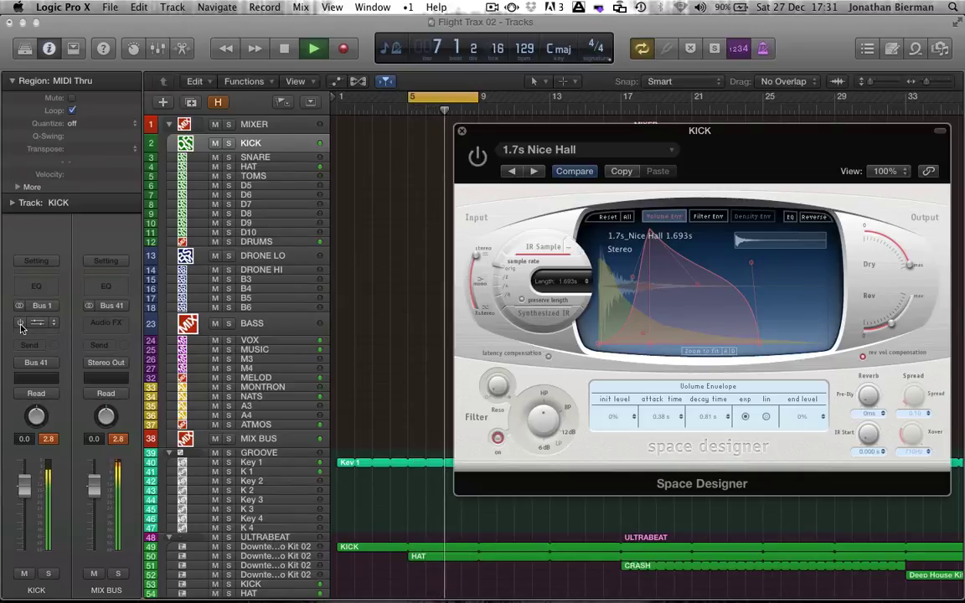
left_click(21, 324)
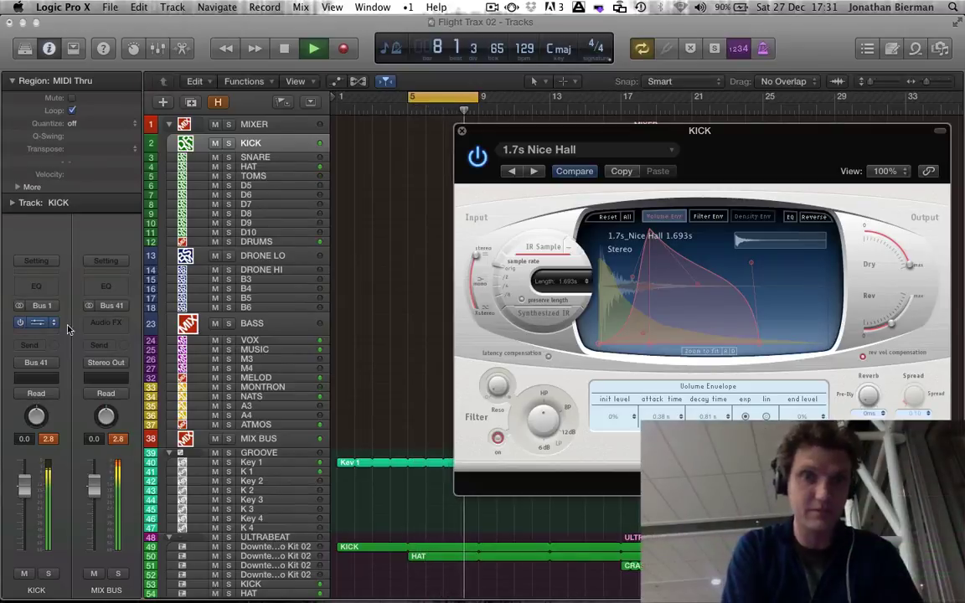
key("space")
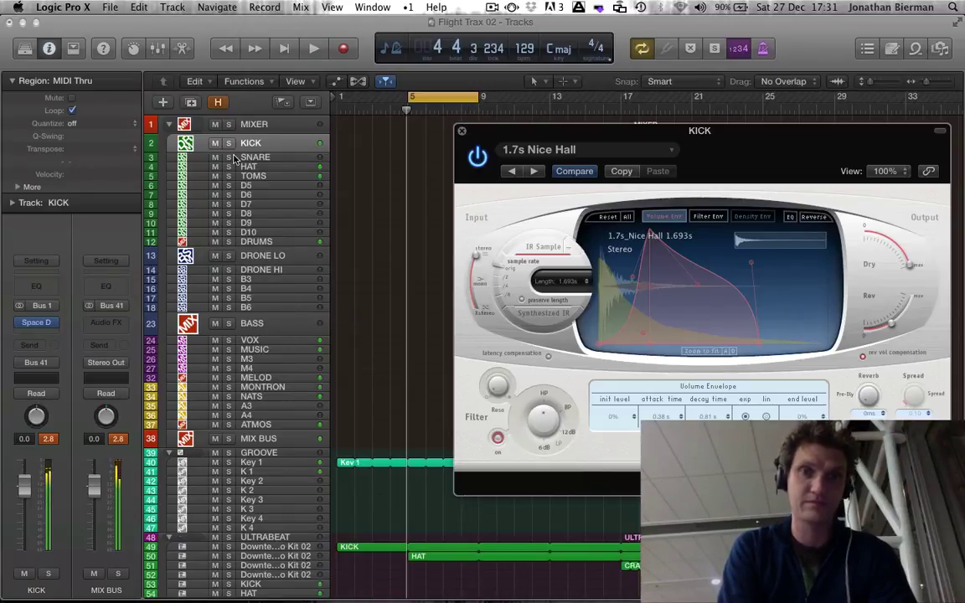